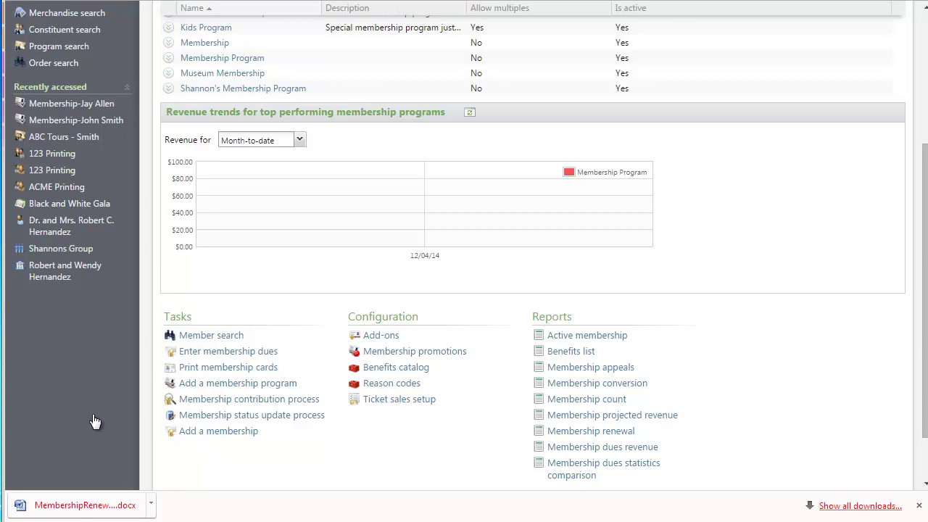
- Open the Enter membership dues page from the Memberships tasks
{"action": "left_click", "coordinate": [218, 353]}
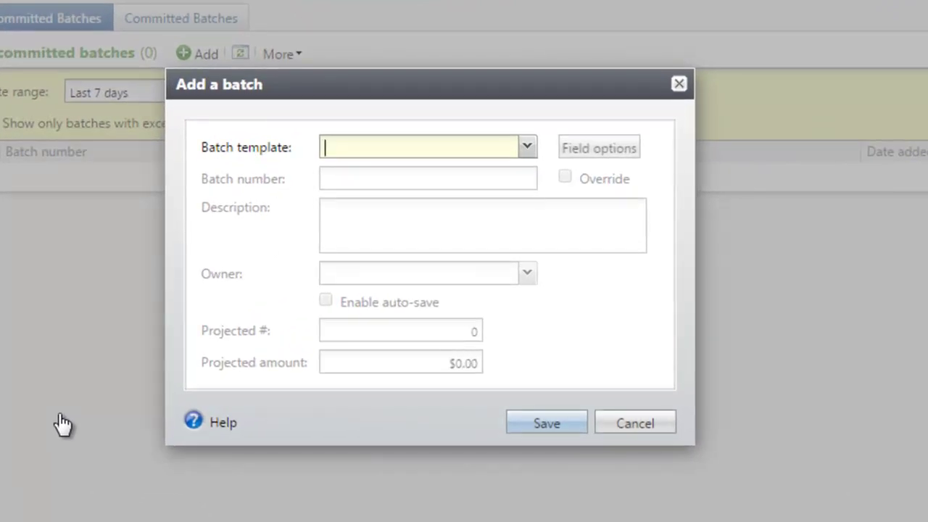
- Create a Membership Dues Batch projecting 5 payments totalling $500.00
{"action": "key", "text": "alt+Down"}
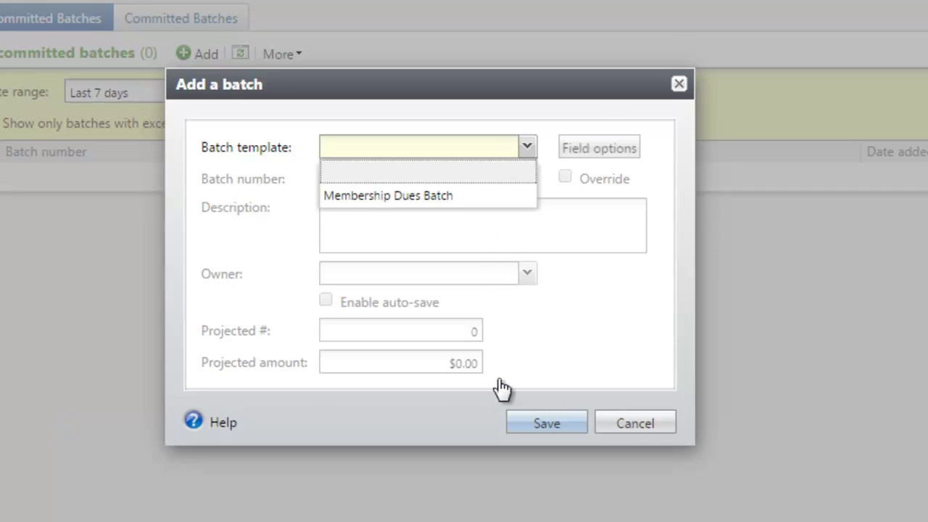
{"action": "key", "text": "Down"}
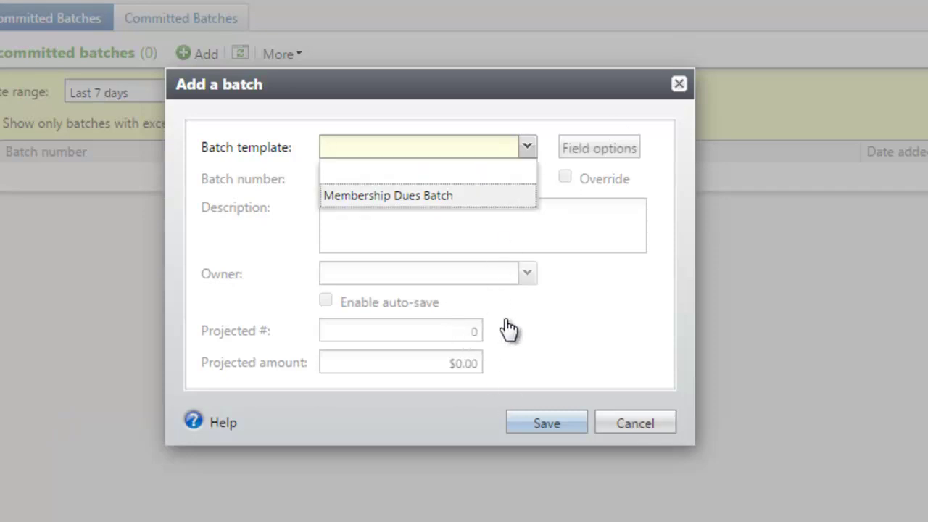
{"action": "key", "text": "Return"}
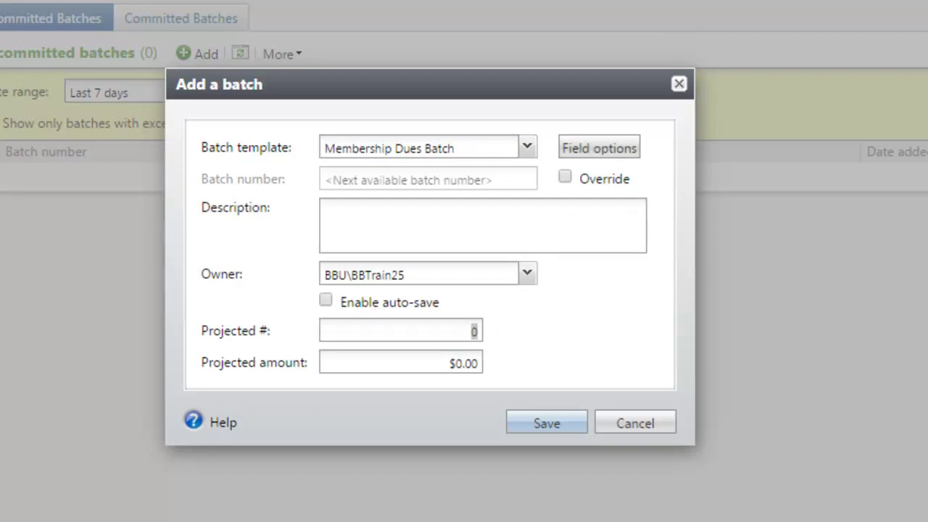
{"action": "left_click", "coordinate": [480, 334]}
{"action": "type", "text": "5"}
{"action": "key", "text": "Tab"}
{"action": "type", "text": "500"}
{"action": "left_click", "coordinate": [561, 431]}
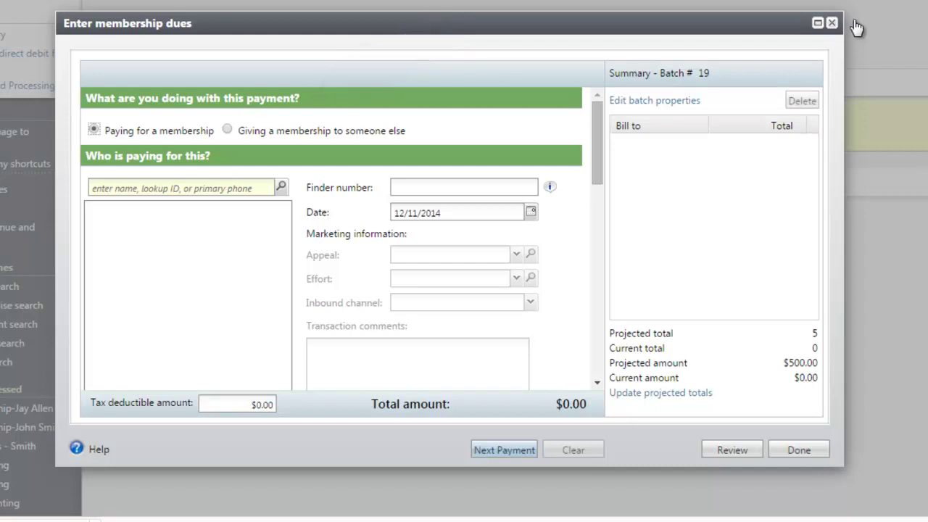
- Make it a gift membership naming the recipient, renewals to the giver, and select the paying constituent
{"action": "left_click", "coordinate": [268, 132]}
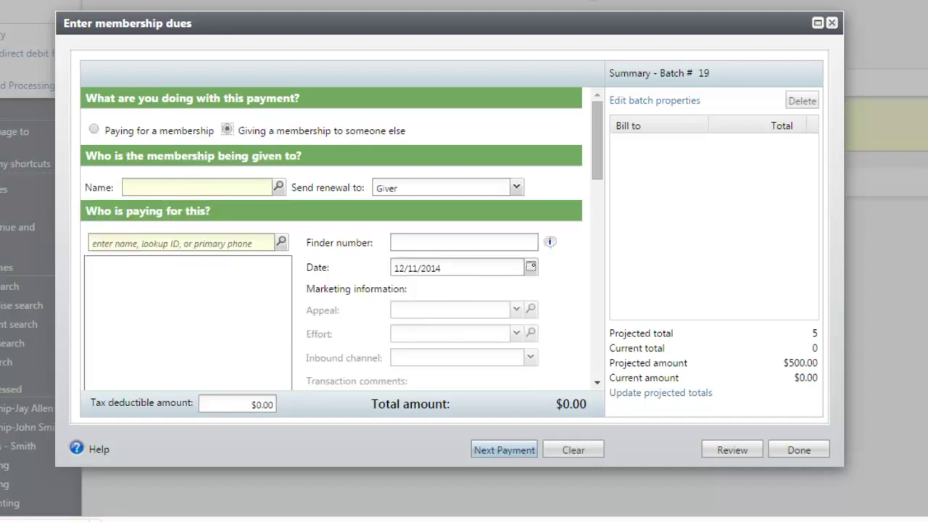
{"action": "left_click", "coordinate": [160, 190]}
{"action": "type", "text": "June Abur"}
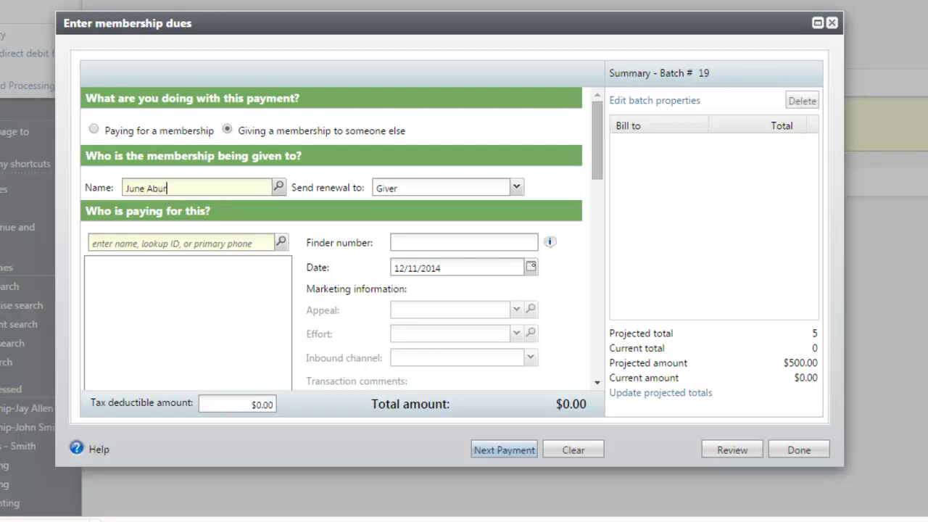
{"action": "type", "text": "row"}
{"action": "key", "text": "Tab"}
{"action": "key", "text": "alt+Down"}
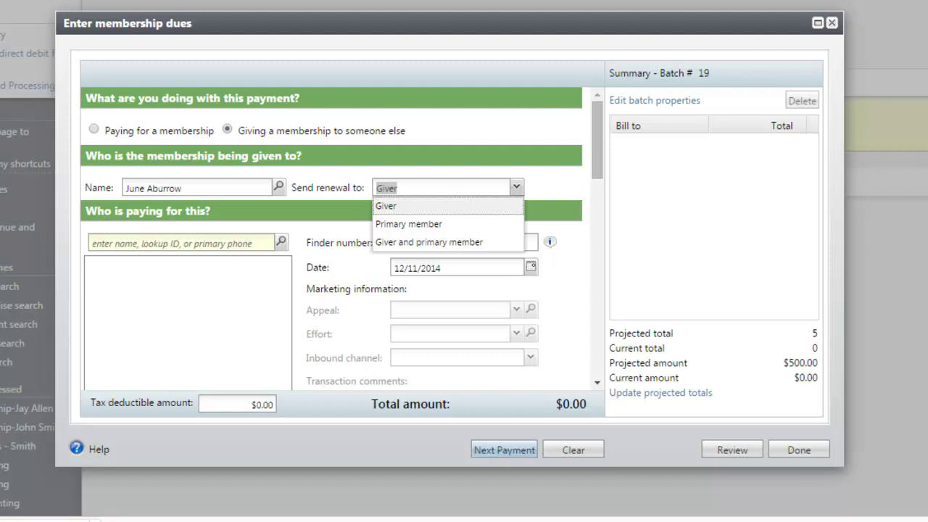
{"action": "key", "text": "Tab"}
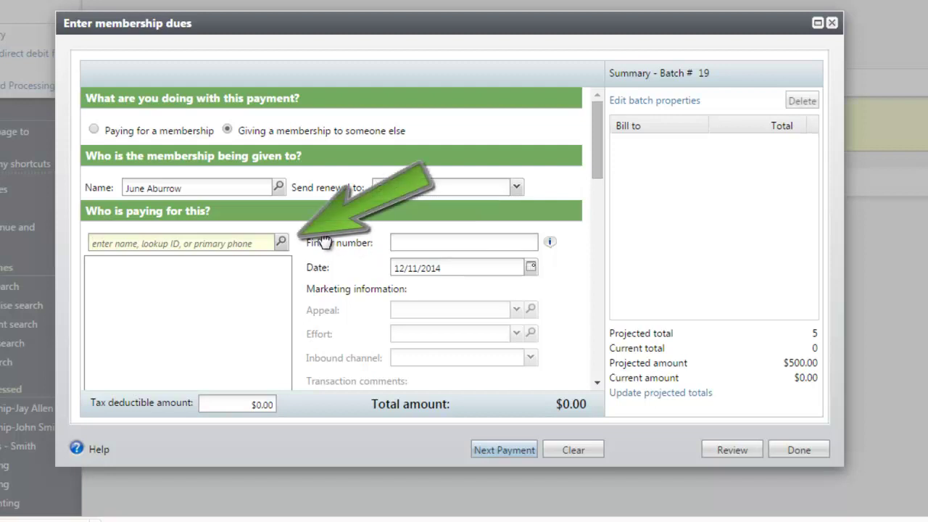
{"action": "type", "text": "James"}
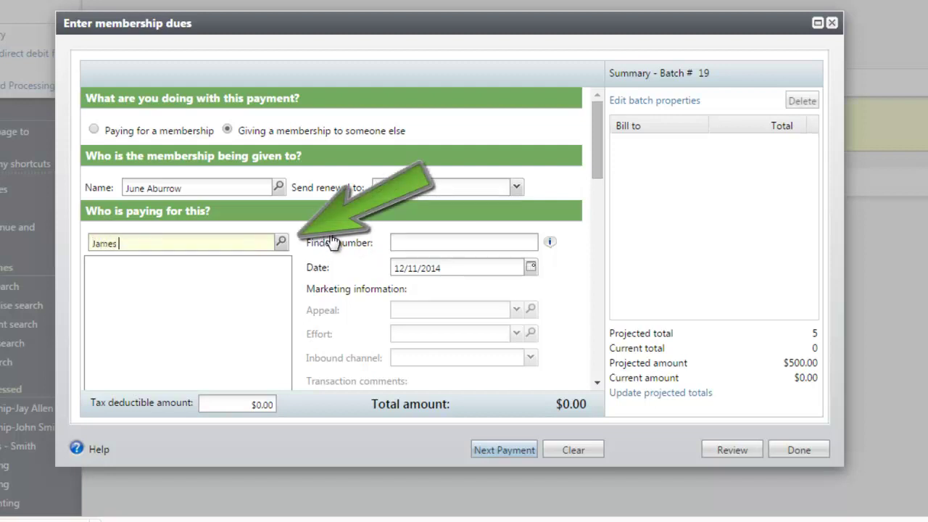
{"action": "type", "text": " Aburrow"}
{"action": "key", "text": "Tab"}
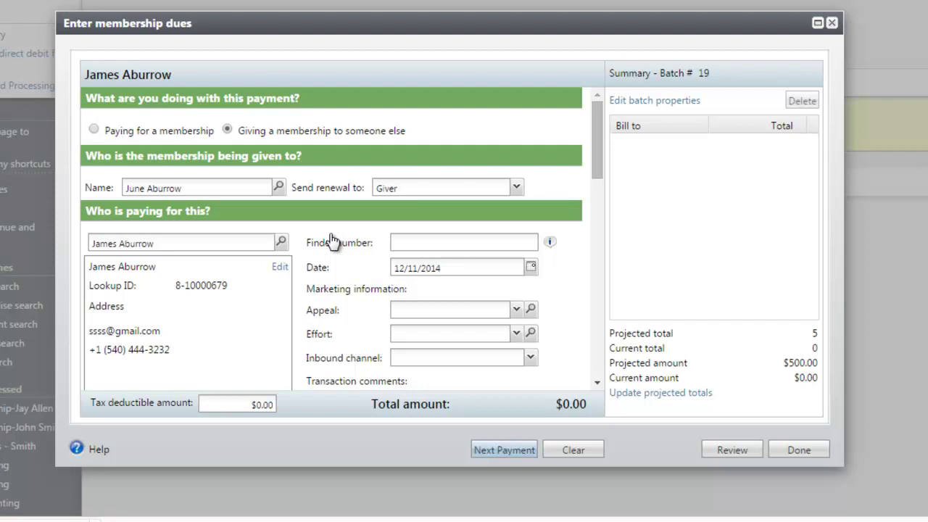
- Add the $100.00 membership with the $10.00 Parking add-on, totalling $110.00
{"action": "scroll", "coordinate": [332, 241], "scroll_direction": "down", "scroll_amount": 3}
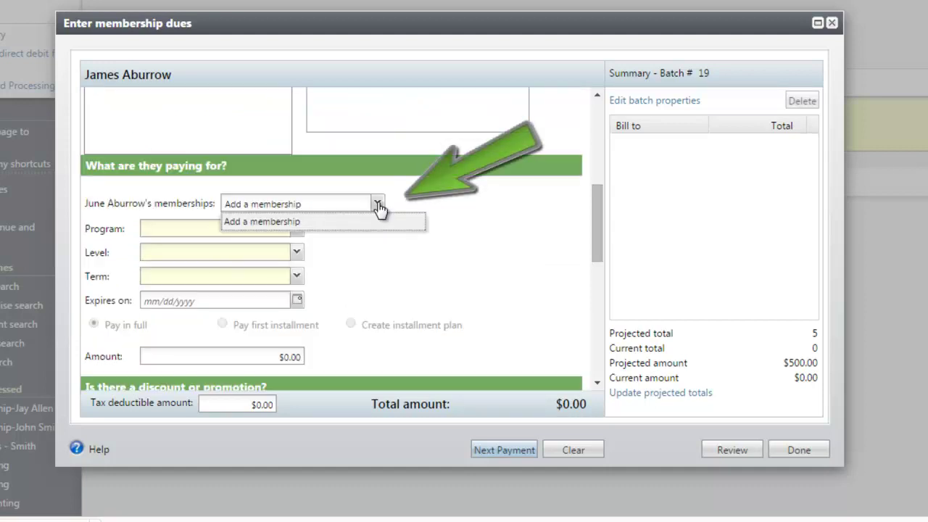
{"action": "left_click", "coordinate": [377, 204]}
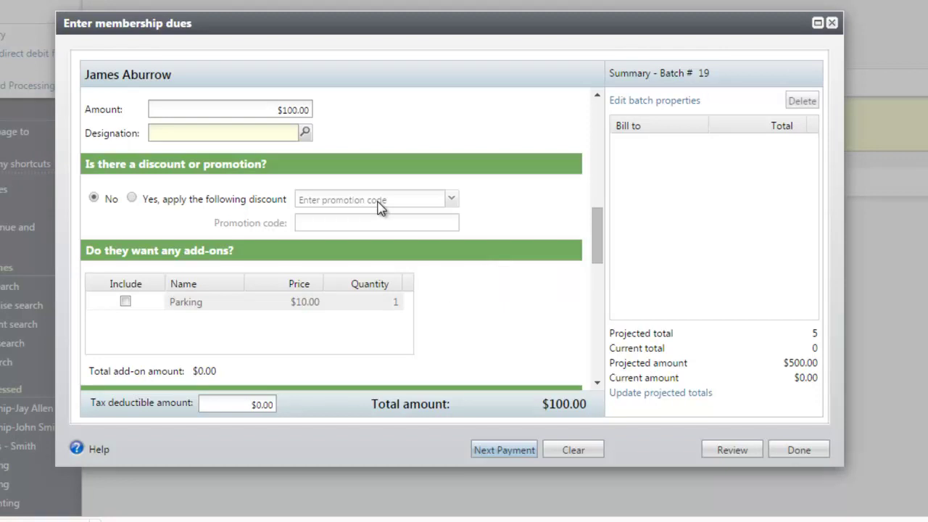
{"action": "left_click", "coordinate": [126, 301]}
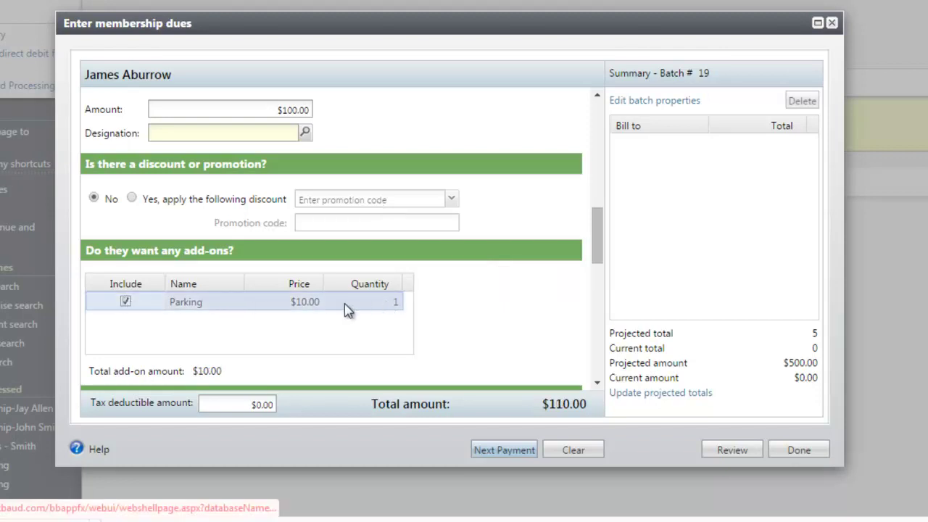
- Include the first suggested person as an additional member on the membership
{"action": "scroll", "coordinate": [525, 305], "scroll_direction": "down", "scroll_amount": 3}
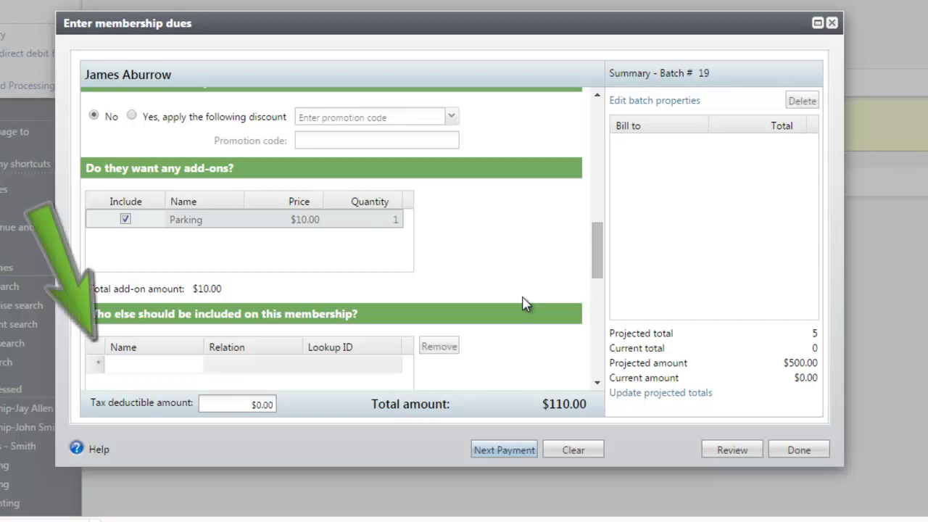
{"action": "left_click", "coordinate": [167, 368]}
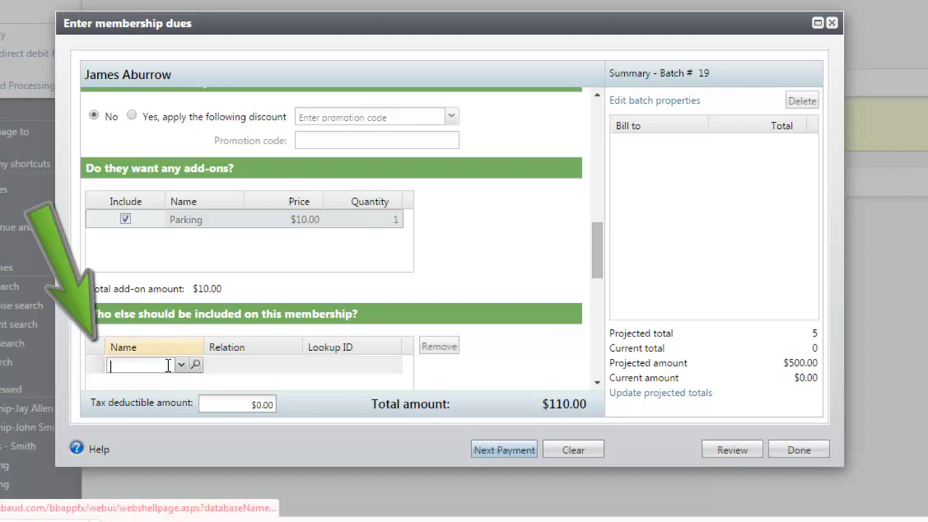
{"action": "left_click", "coordinate": [181, 364]}
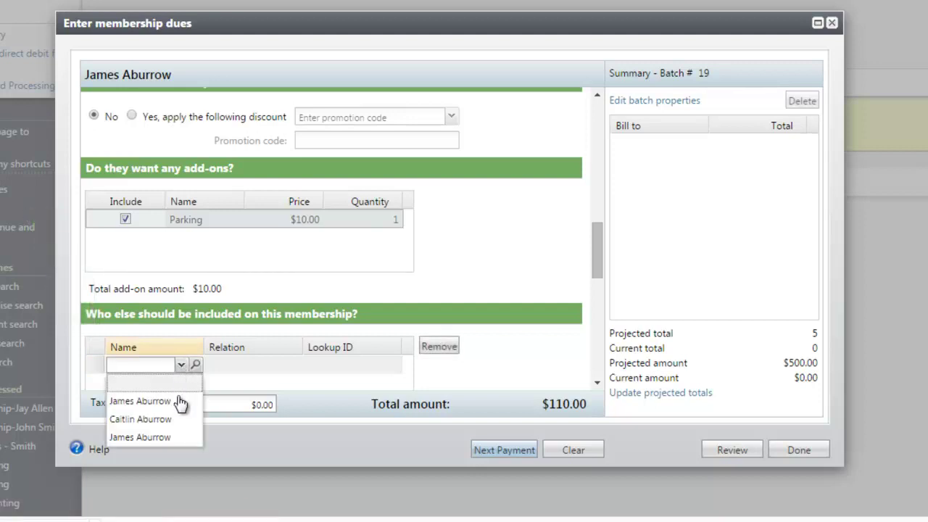
{"action": "left_click", "coordinate": [178, 401]}
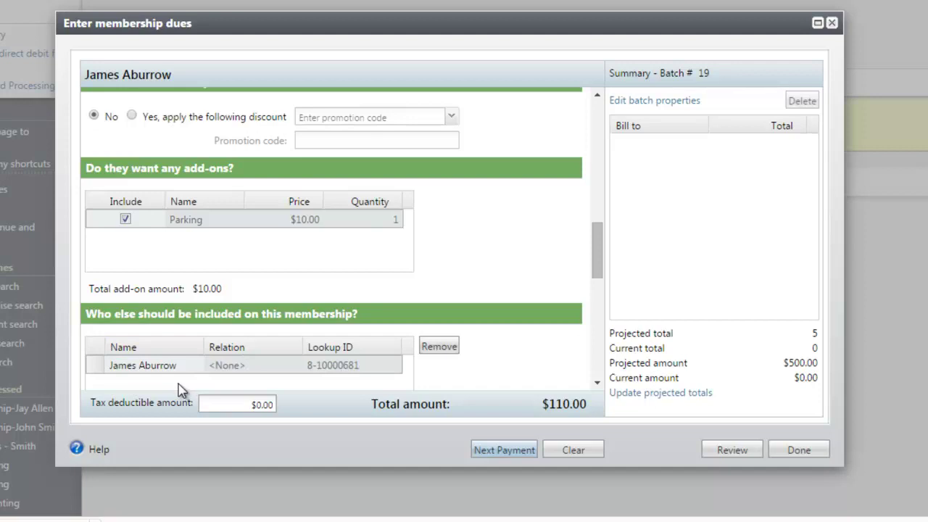
{"action": "left_click", "coordinate": [91, 369]}
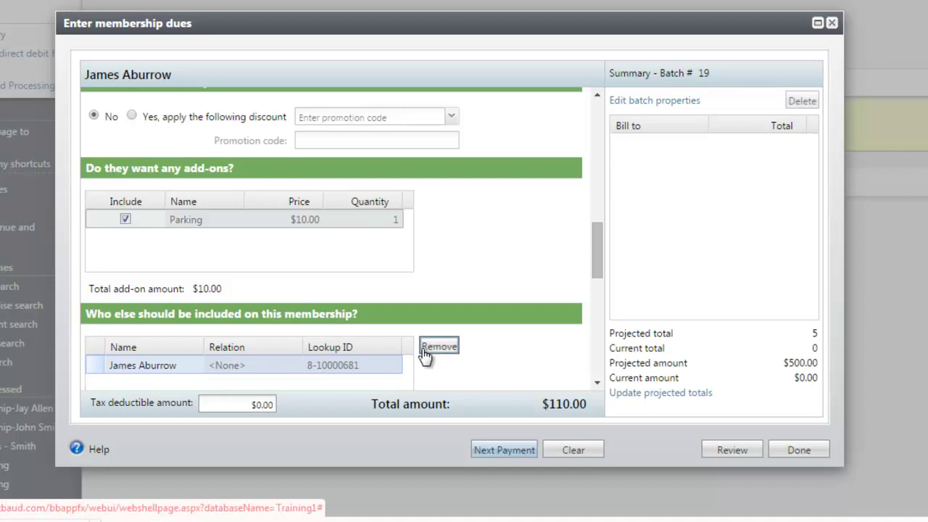
- Change the payment method from Check to Credit card for the $110.00 entry
{"action": "scroll", "coordinate": [426, 355], "scroll_direction": "down", "scroll_amount": 2}
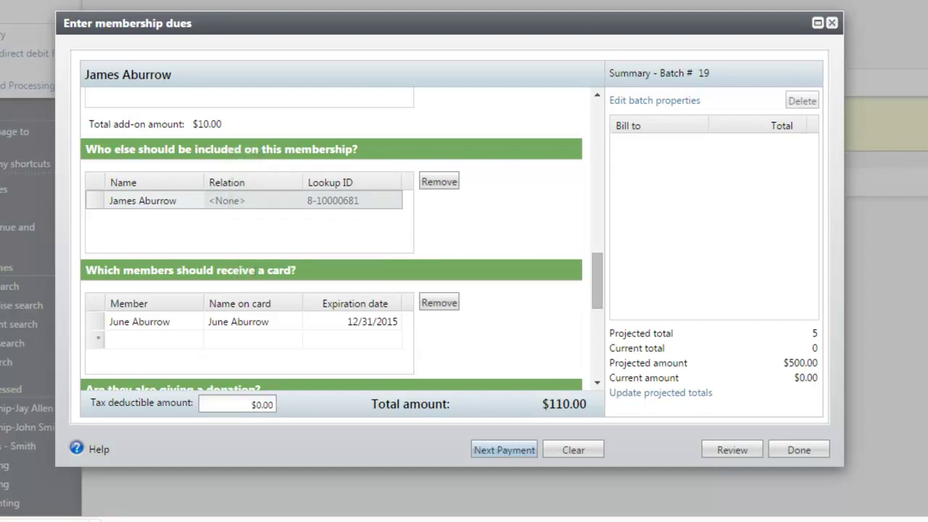
{"action": "scroll", "coordinate": [425, 355], "scroll_direction": "down", "scroll_amount": 3}
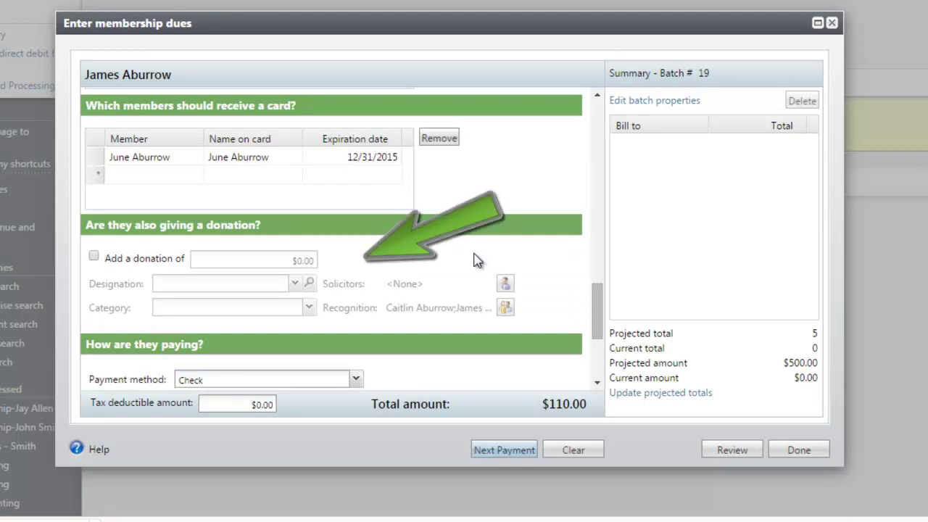
{"action": "scroll", "coordinate": [474, 260], "scroll_direction": "down", "scroll_amount": 3}
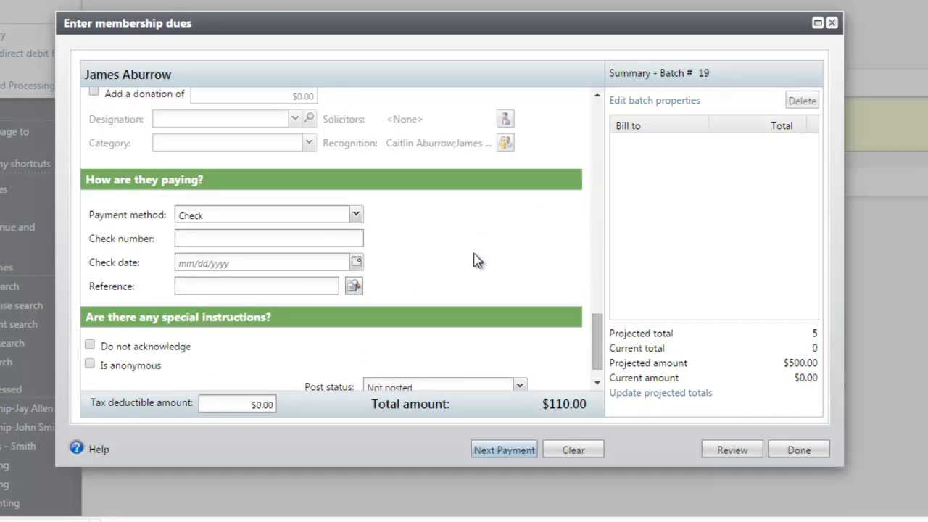
{"action": "key", "text": "Down"}
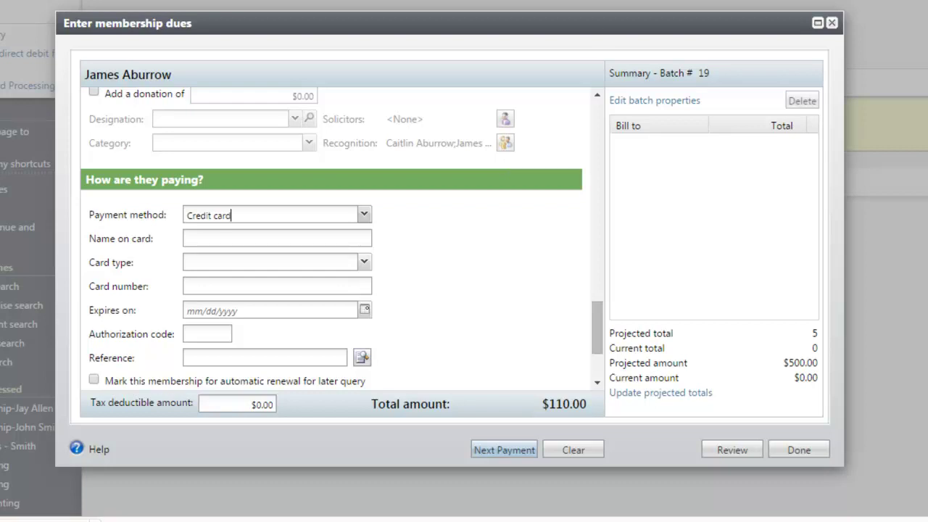
{"action": "scroll", "coordinate": [340, 290], "scroll_direction": "down", "scroll_amount": 3}
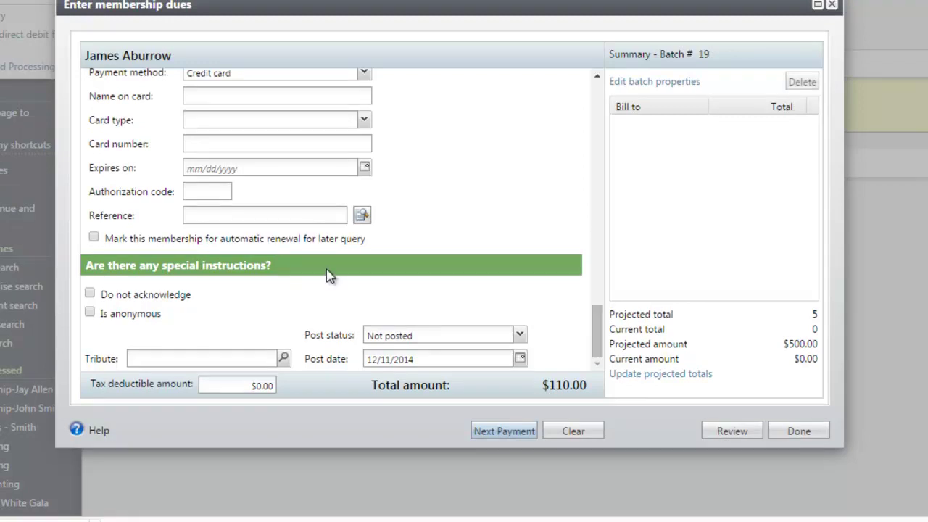
- Save the gift membership payment entry with Next Payment
{"action": "key", "text": "Return"}
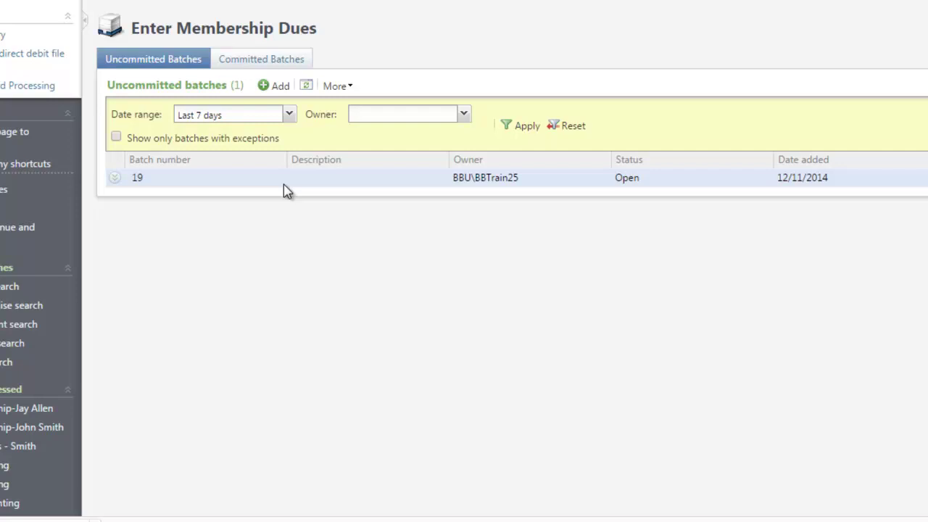
- Start committing batch 19 with Validate batch, duplicate constituent check and control report enabled
{"action": "left_click", "coordinate": [281, 185]}
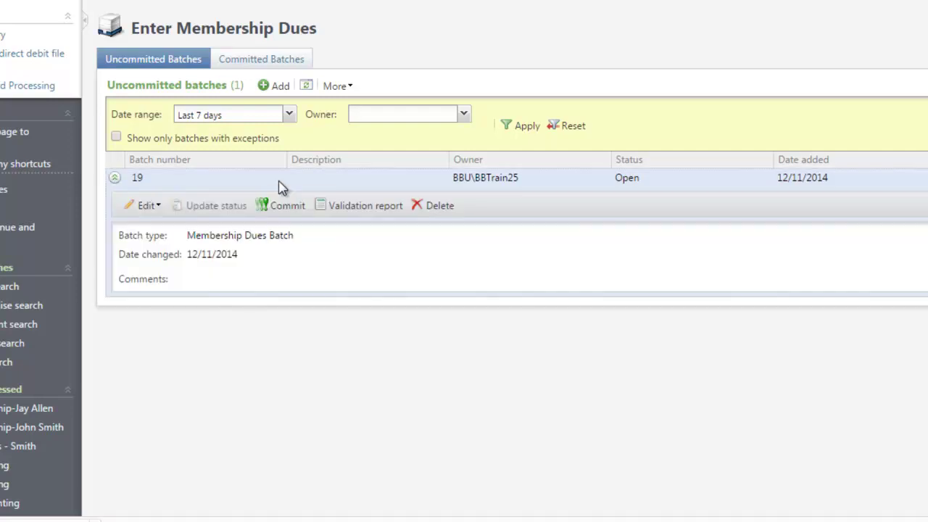
{"action": "left_click", "coordinate": [283, 205]}
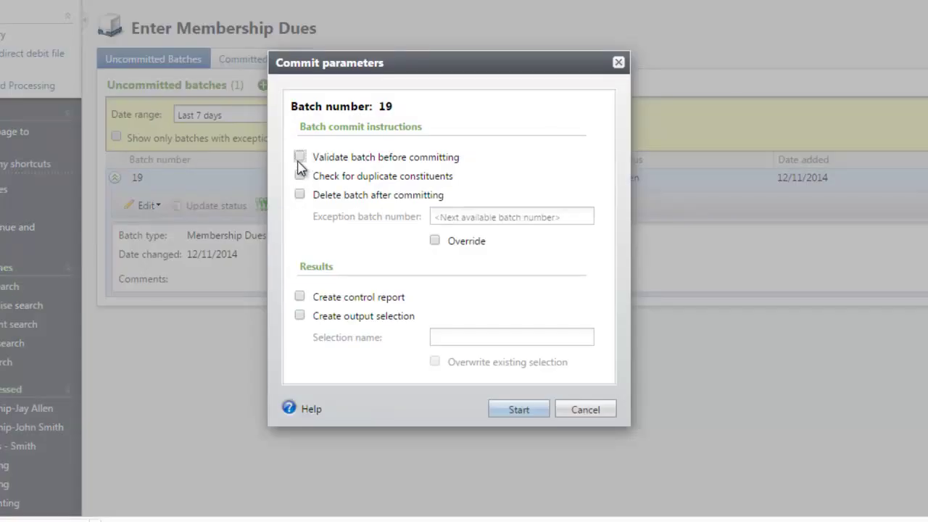
{"action": "left_click", "coordinate": [300, 157]}
{"action": "left_click", "coordinate": [300, 175]}
{"action": "left_click", "coordinate": [297, 297]}
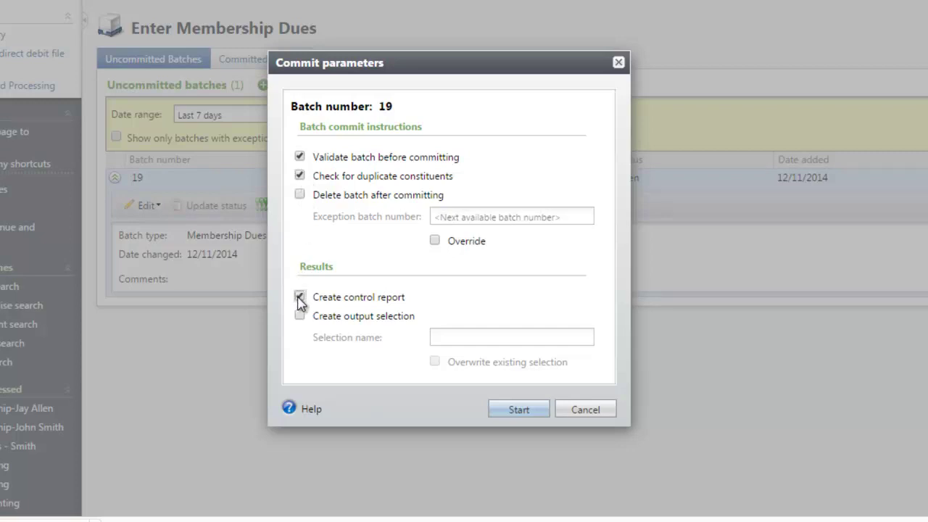